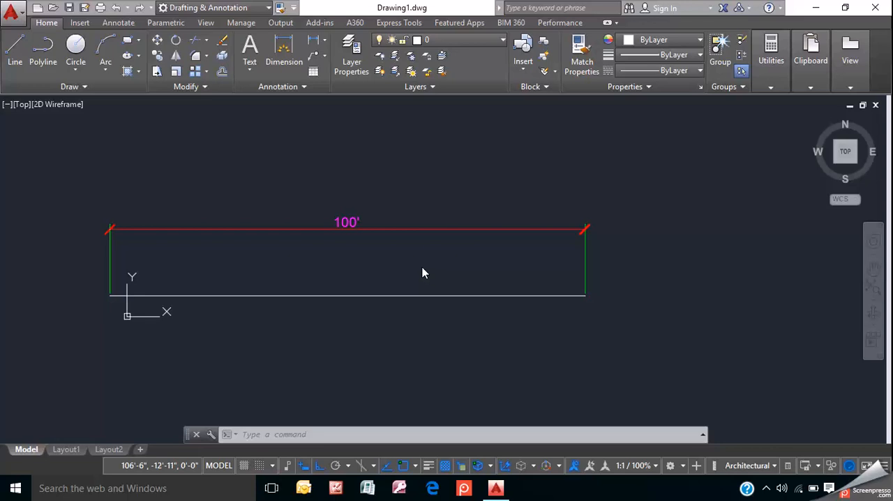
- Erase the existing horizontal line together with its 100' dimension
scroll(422, 273, down, 4)
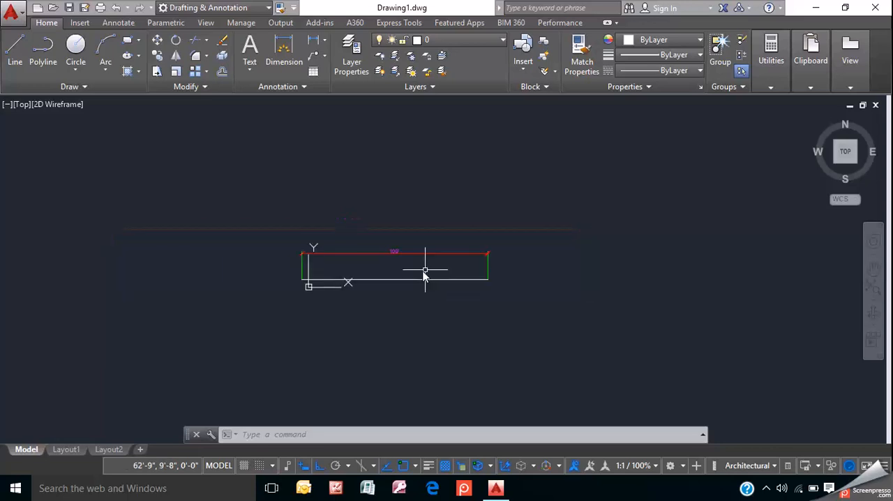
click(232, 187)
click(613, 347)
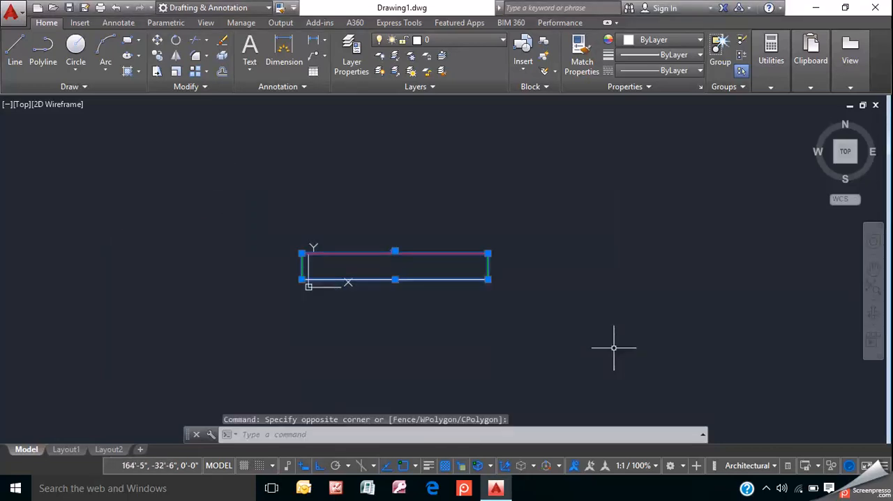
key(Delete)
- Set the UCS icon to the Noorigin option so it stays in the drawing area's corner
scroll(307, 286, up, 10)
middle_drag(338, 258, 286, 246)
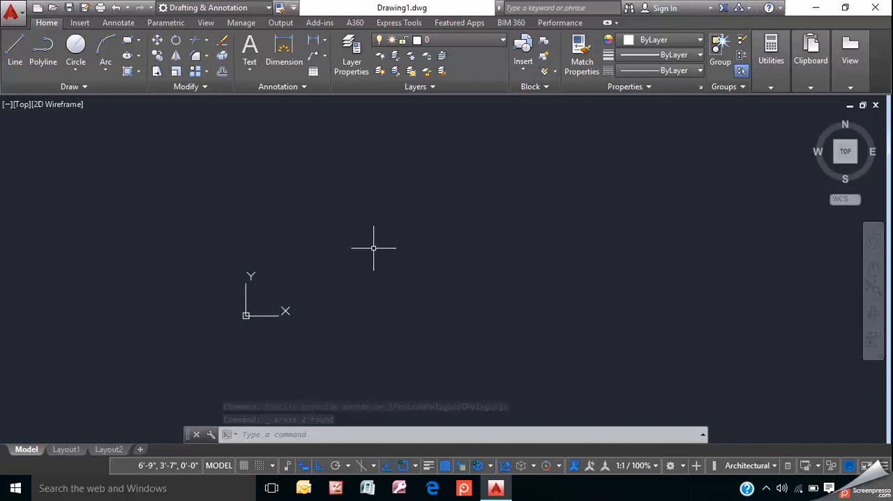
text(UCSI)
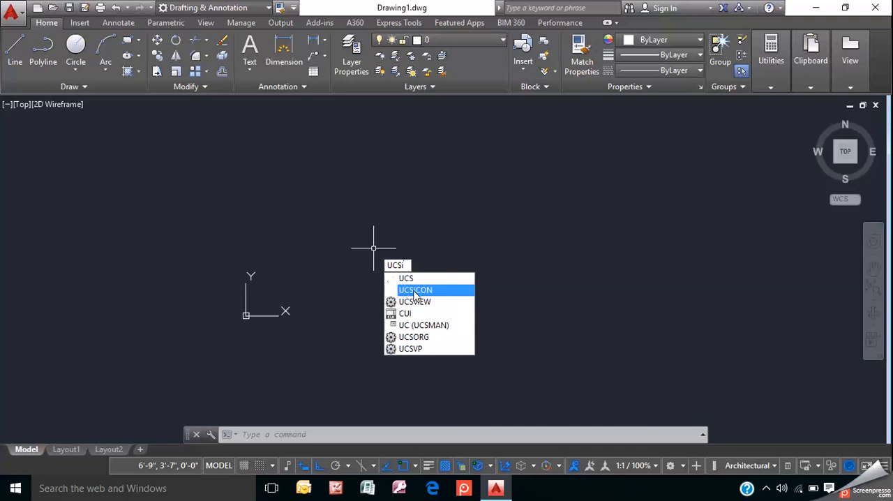
click(419, 291)
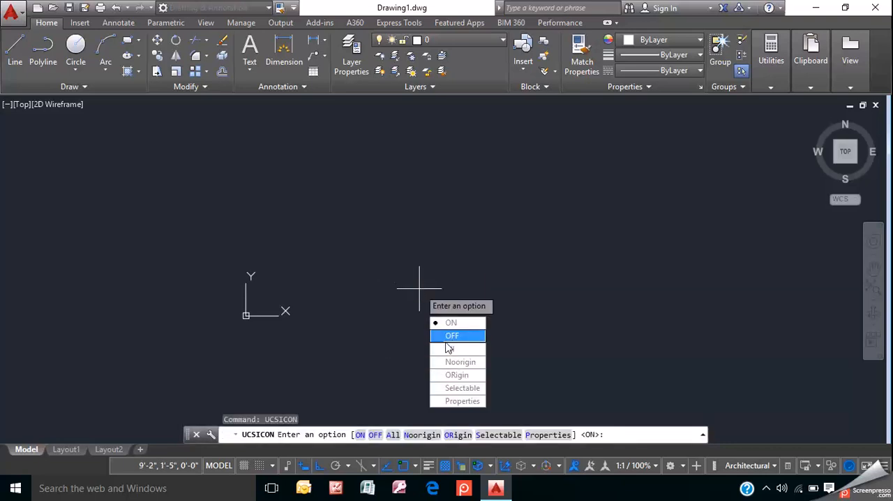
click(453, 362)
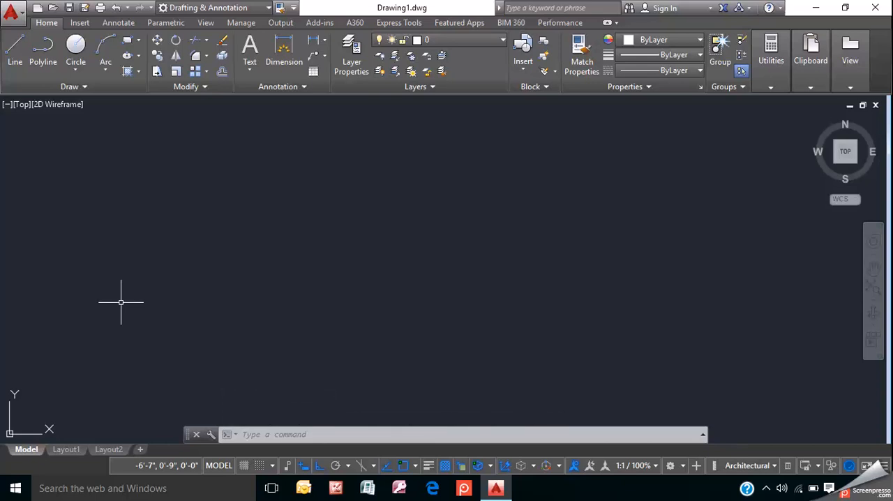
- Draw a single horizontal line 300 units long across the empty drawing area
click(260, 435)
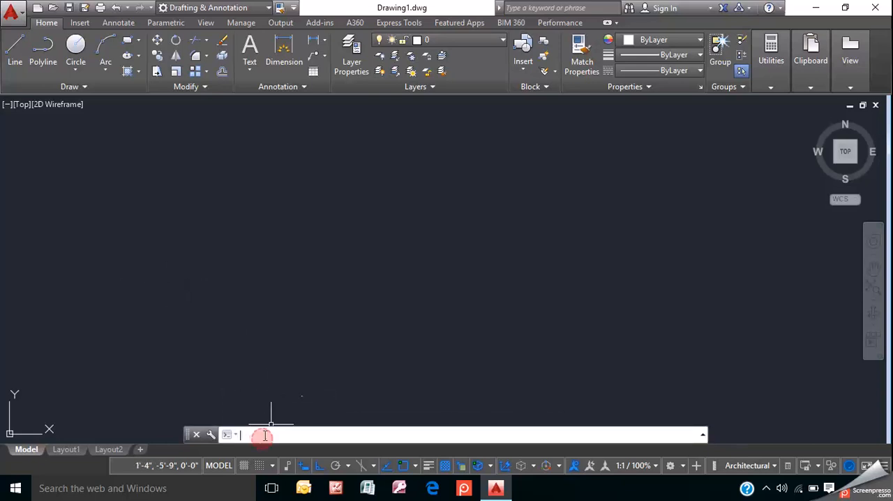
text(l)
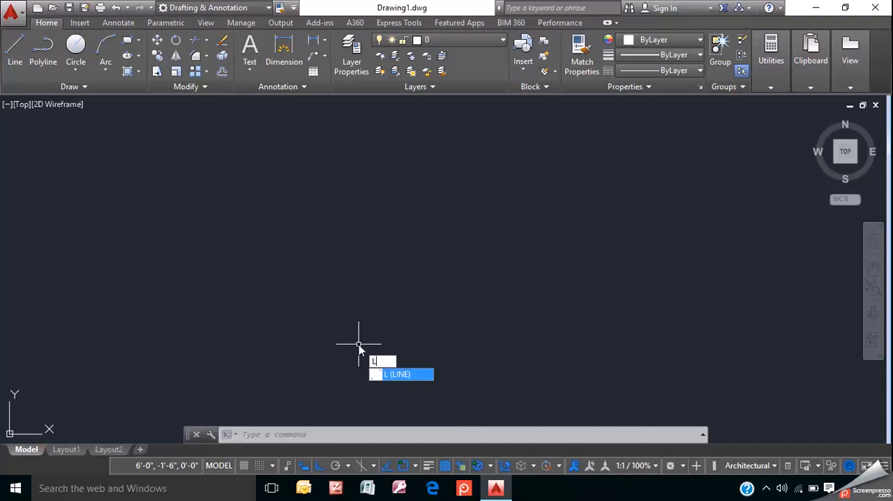
key(Return)
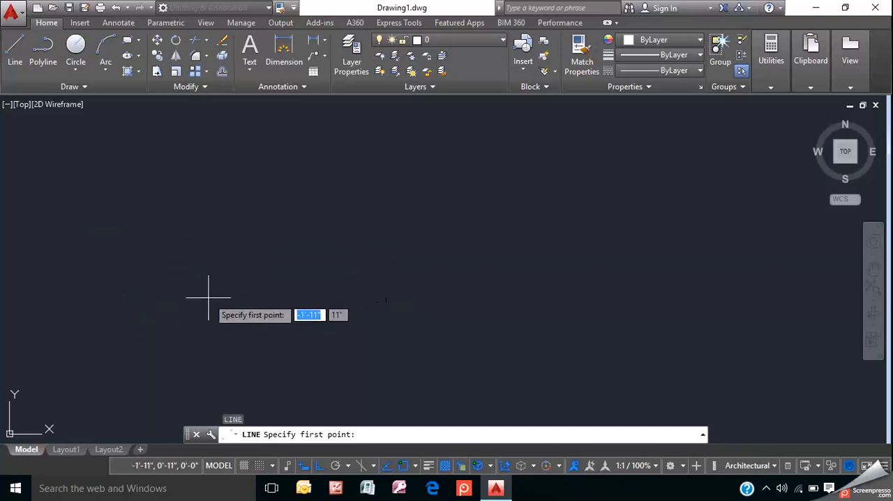
click(81, 292)
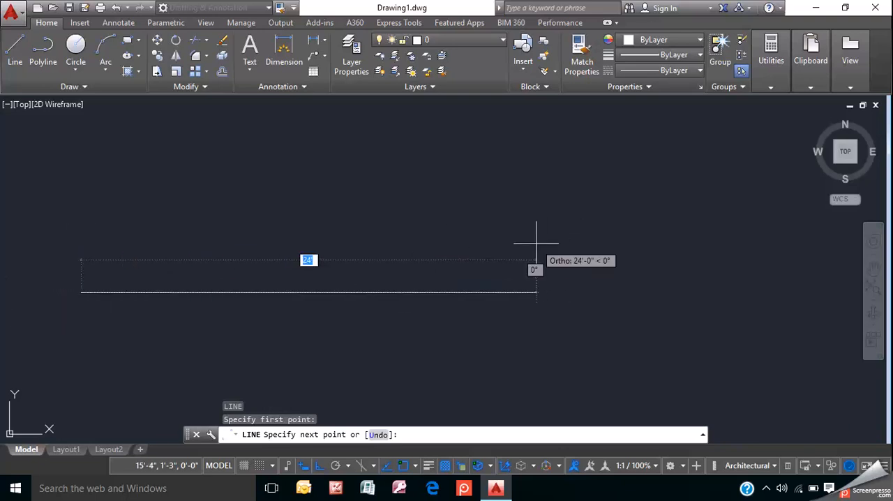
middle_drag(738, 226, 657, 236)
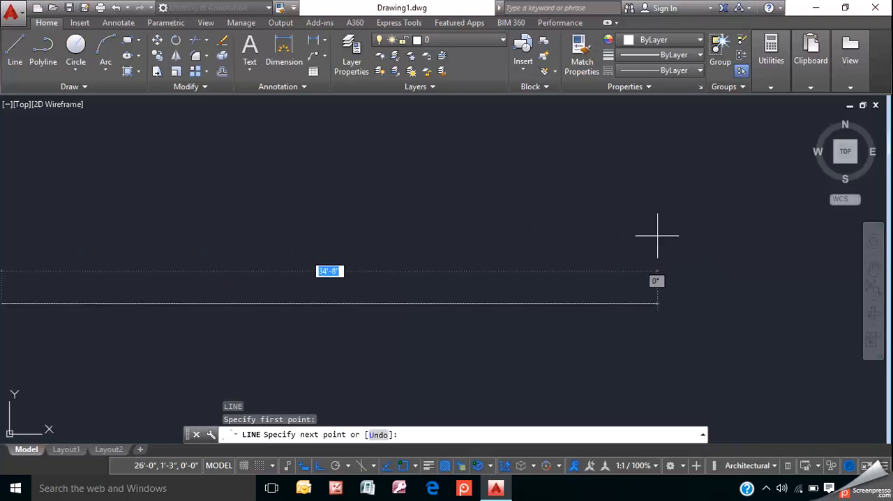
middle_drag(556, 237, 688, 210)
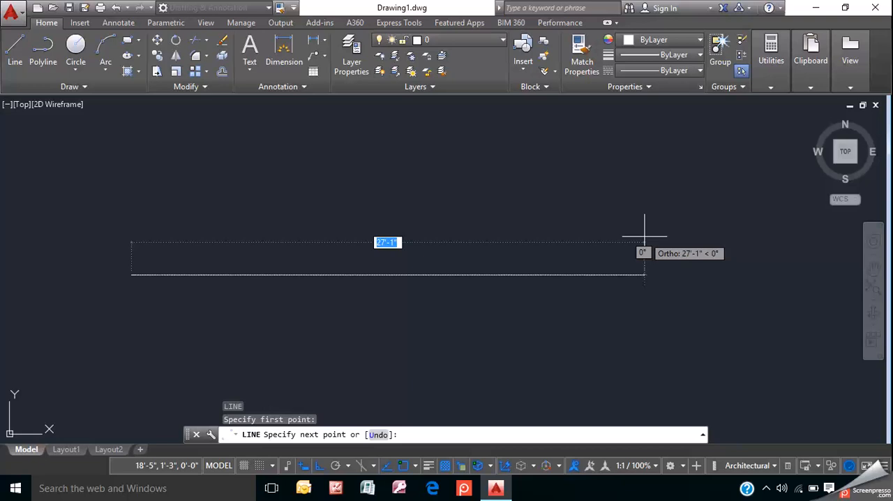
text(300)
key(Return)
key(Return)
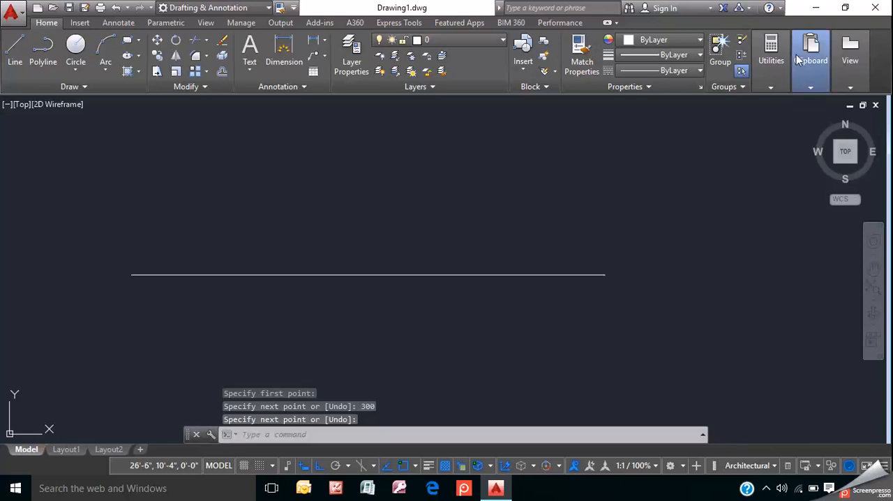
- Erase the horizontal 300-unit line
mouse_move(845, 61)
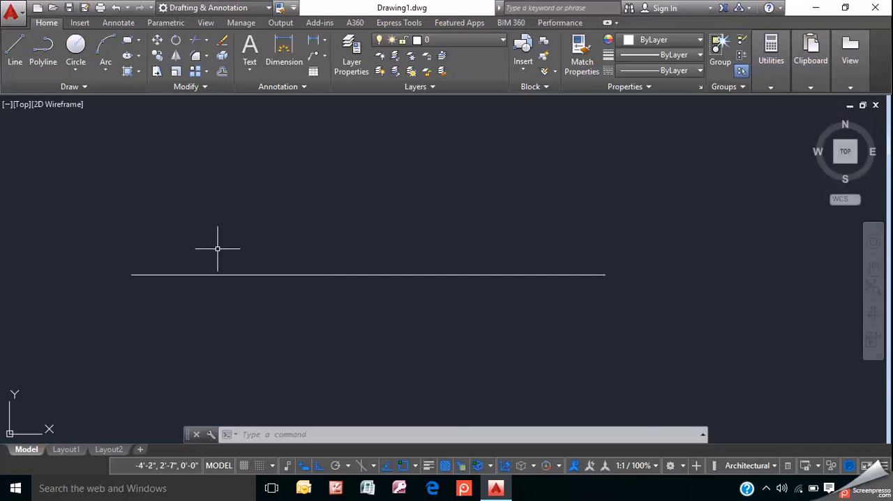
click(198, 274)
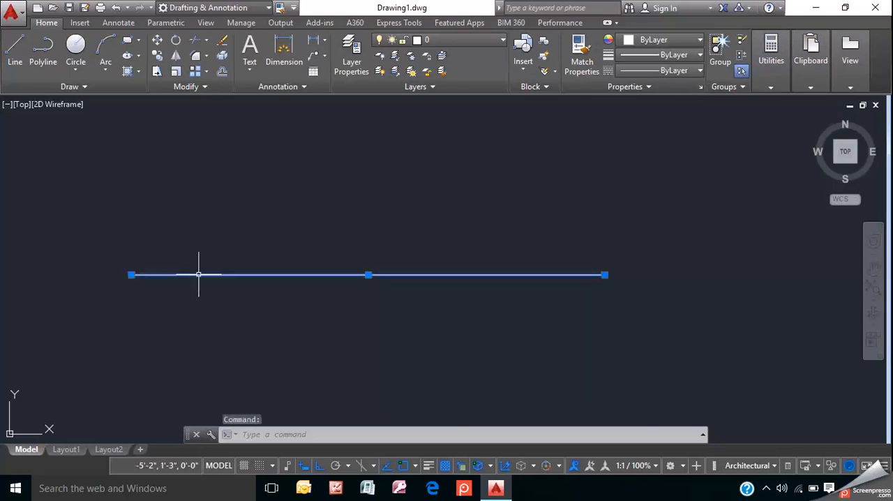
key(Delete)
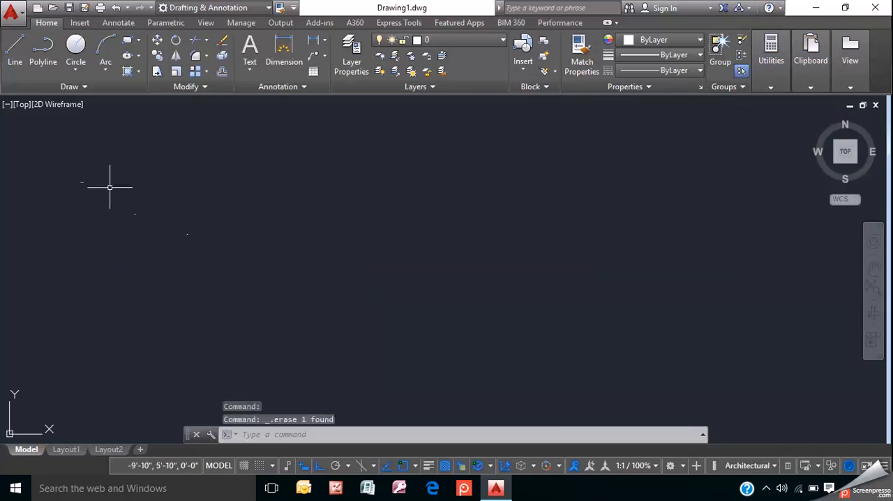
- Draw connected line segments: 100 units horizontally to the right, continuing 200 units vertically upward
click(17, 52)
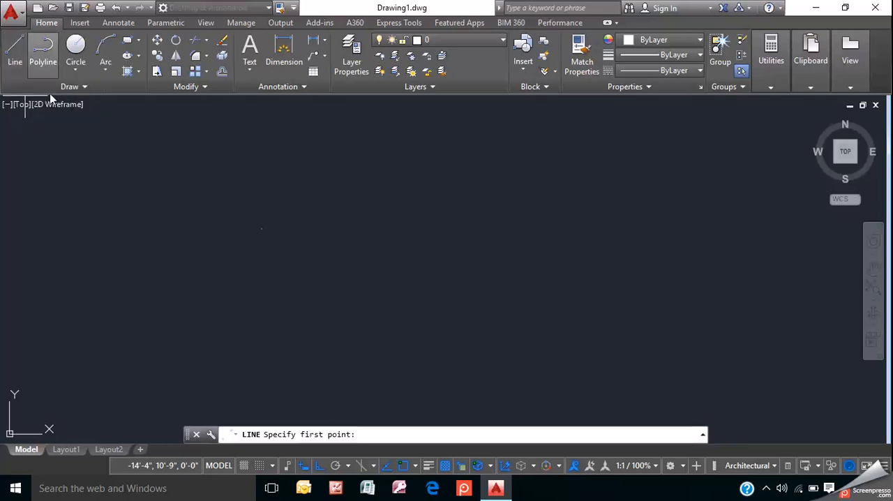
click(86, 283)
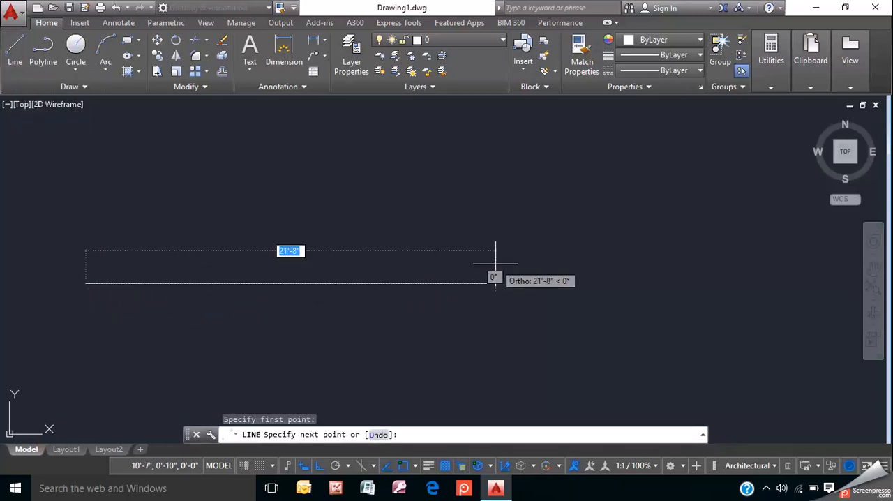
text(100)
key(Return)
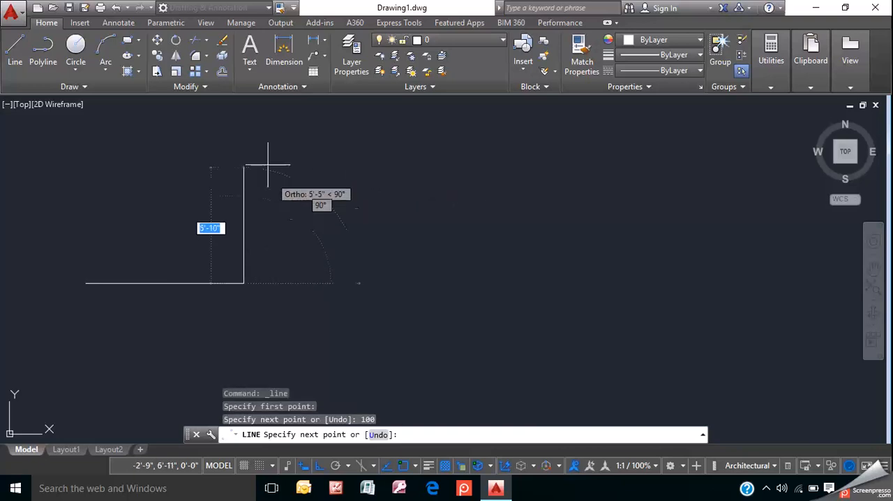
text(200)
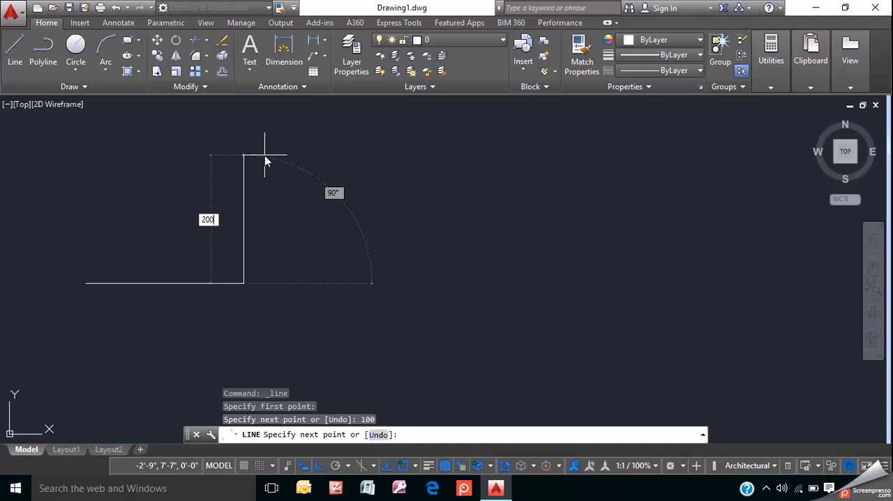
key(Return)
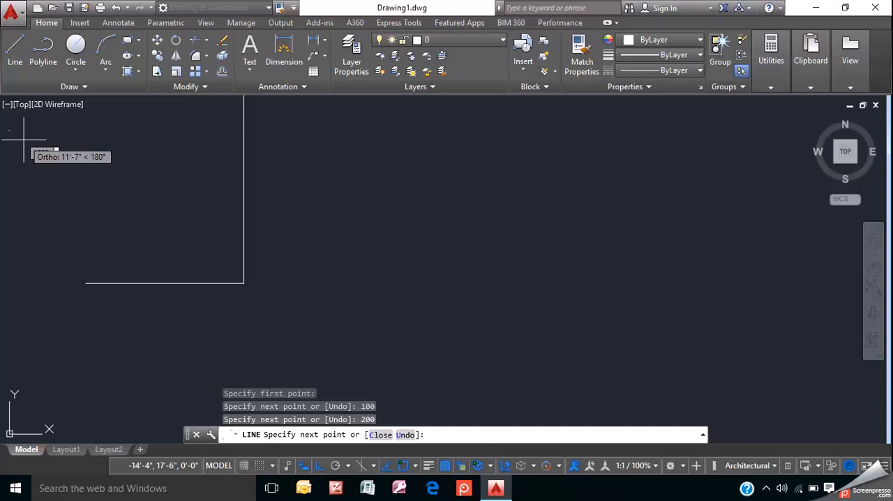
- Continue the line 100 units to the left and close it back to its start point, completing the rectangle
scroll(24, 140, down, 5)
scroll(150, 209, up, 4)
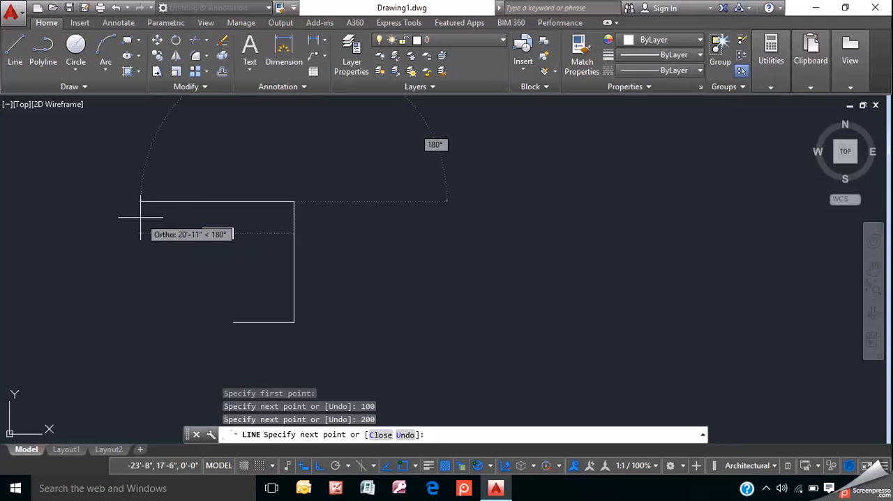
text(100)
key(Return)
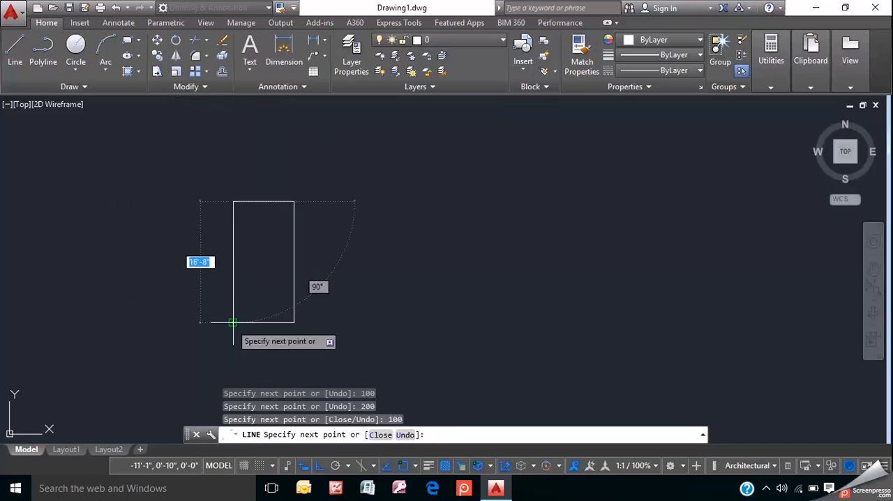
text(c)
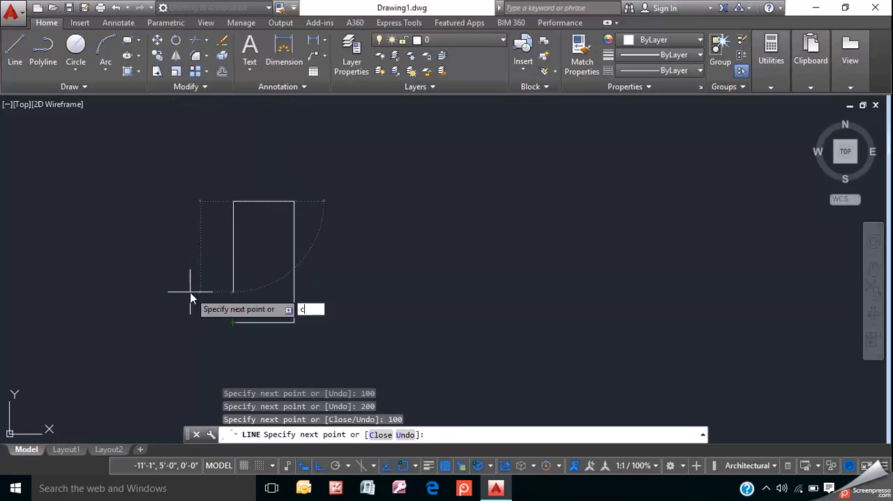
key(Return)
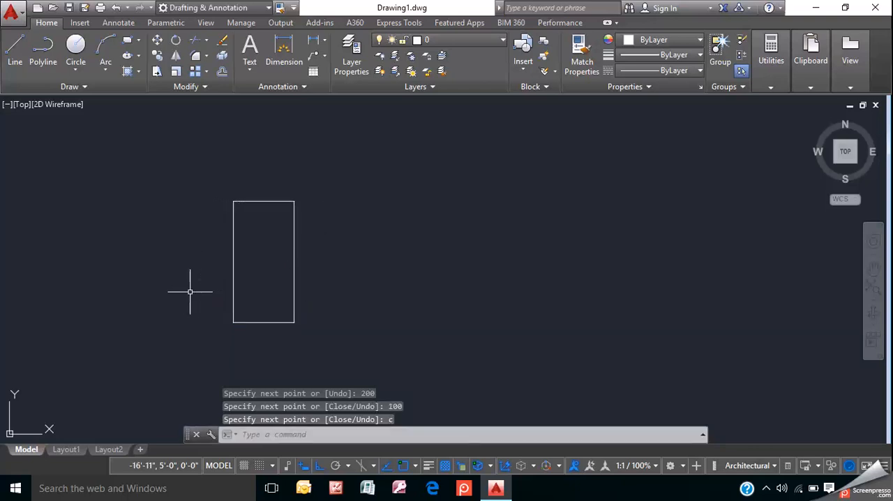
- Draw a slanted line to the right of the rectangle, 300 units long at an angle of 108°
scroll(182, 285, up, 4)
scroll(183, 283, down, 2)
mouse_move(303, 232)
middle_down()
mouse_move(99, 268)
mouse_move(125, 261)
mouse_move(161, 223)
mouse_move(146, 275)
middle_up()
scroll(79, 275, up, 2)
scroll(81, 271, down, 2)
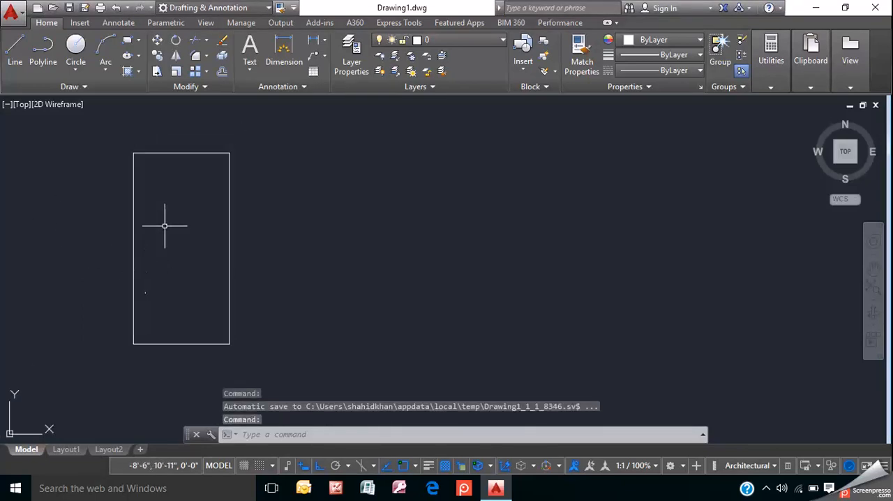
click(14, 47)
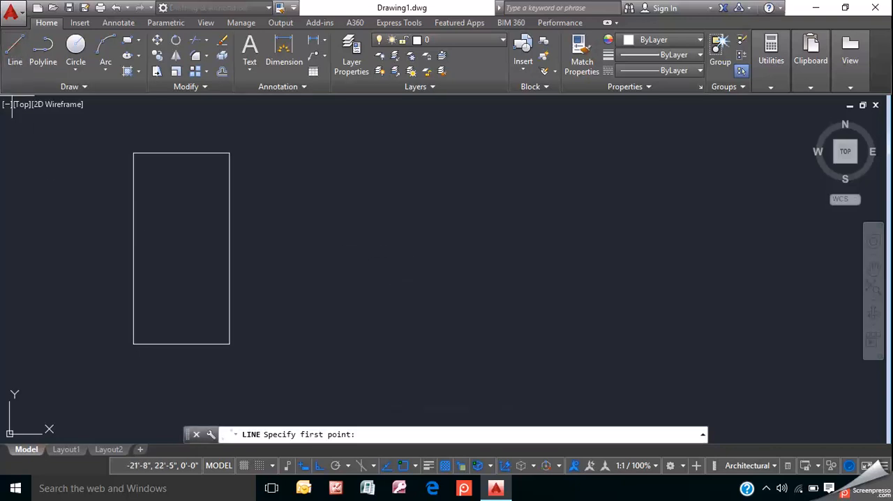
click(320, 318)
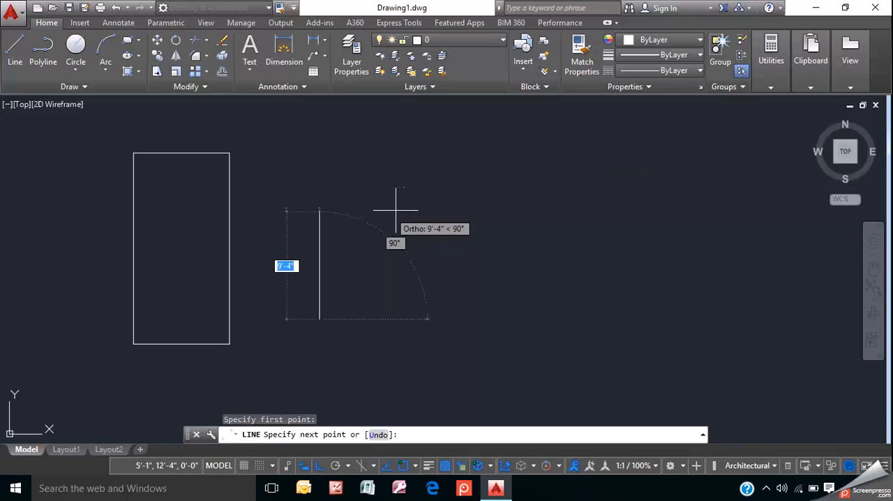
text(@)
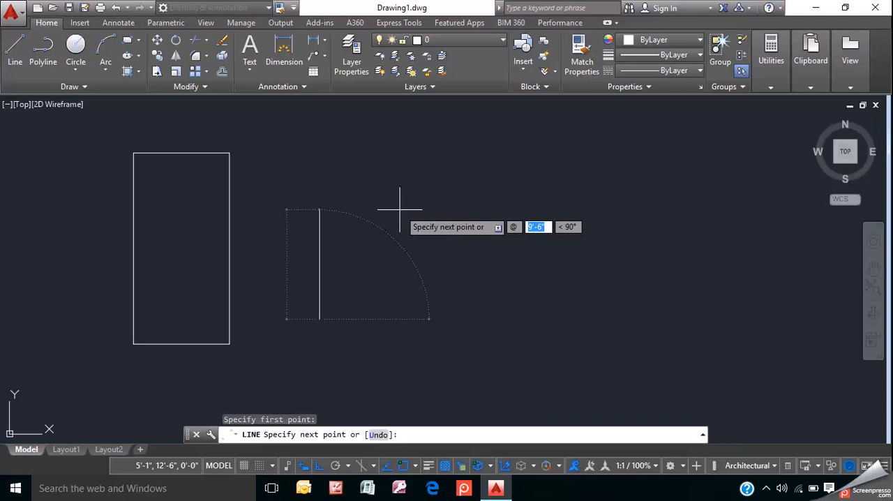
text(300)
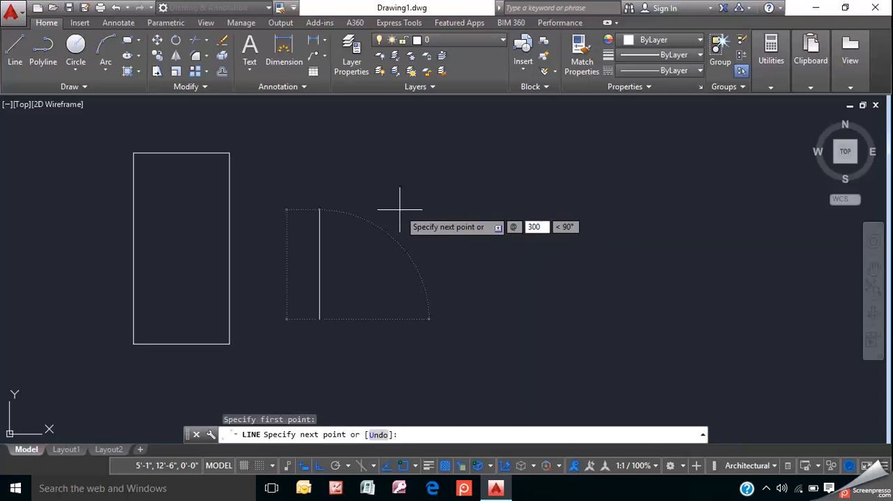
key(Tab)
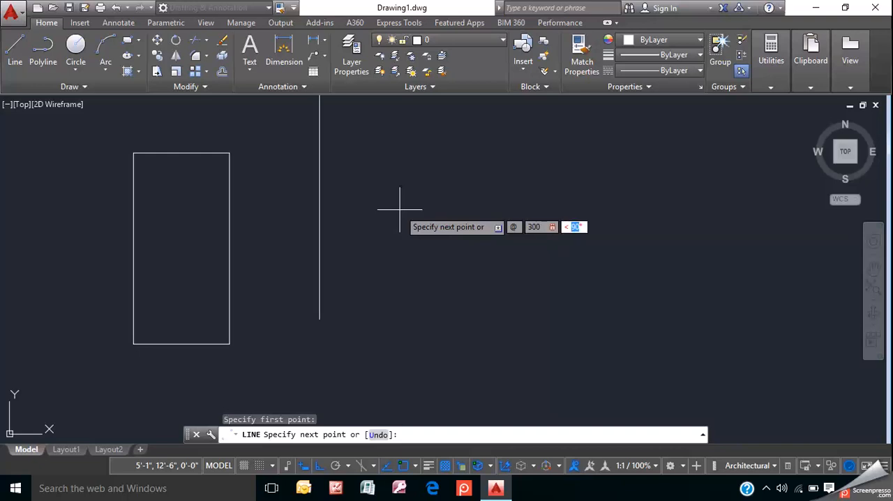
text(108)
key(Return)
key(Return)
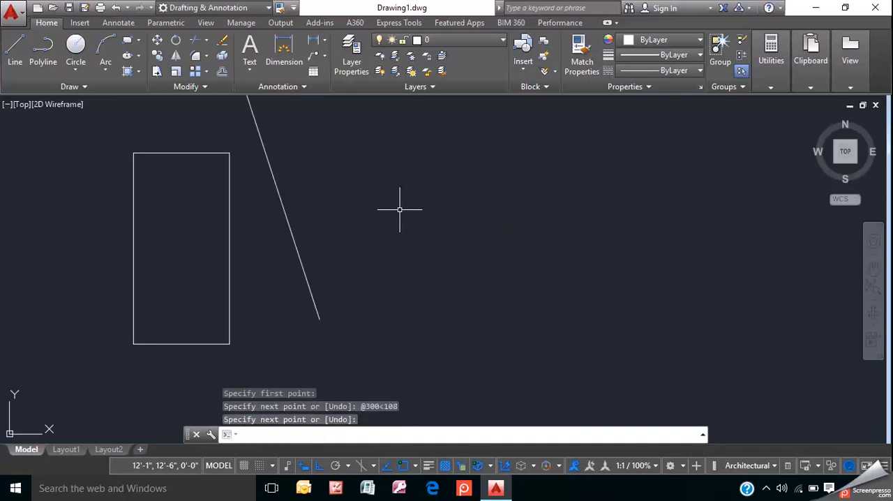
- Draw a horizontal line to the right from the lower endpoint of the slanted line and finish the command
scroll(399, 209, down, 2)
middle_drag(399, 210, 386, 253)
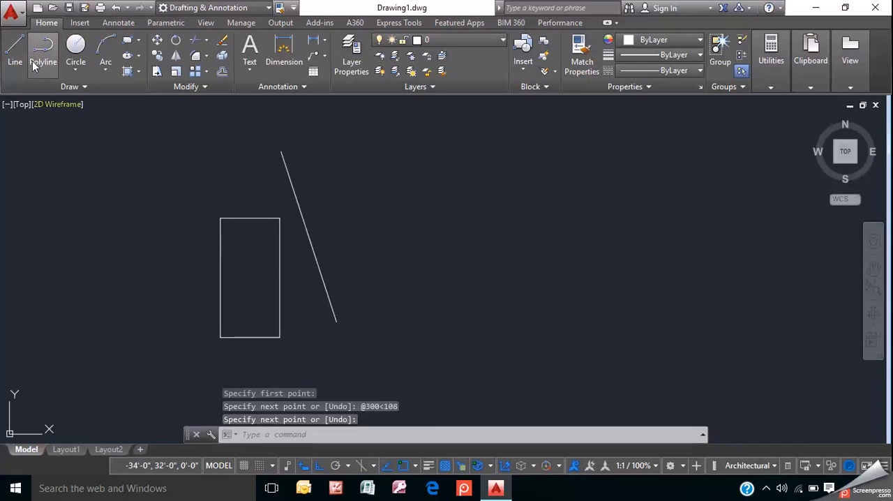
click(11, 55)
click(337, 321)
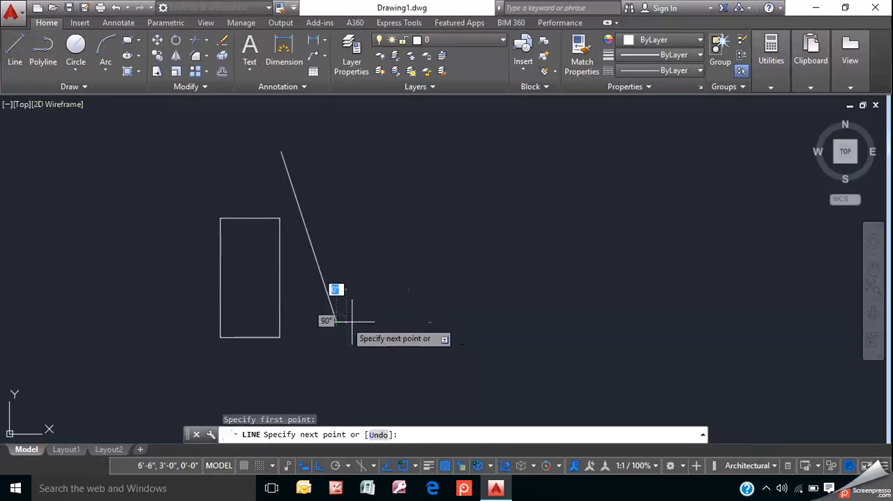
click(535, 321)
right_click(534, 320)
click(560, 322)
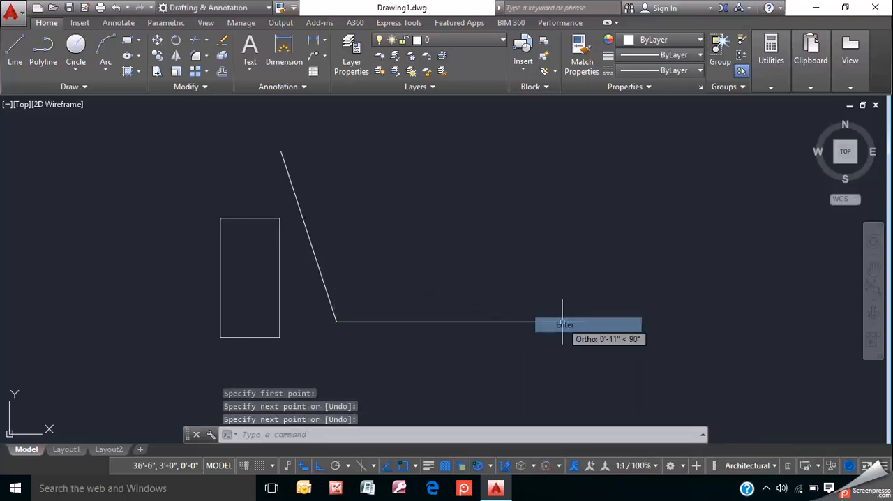
- Add an angular dimension between the slanted line and the horizontal line, placing its arc inside the angle
click(324, 39)
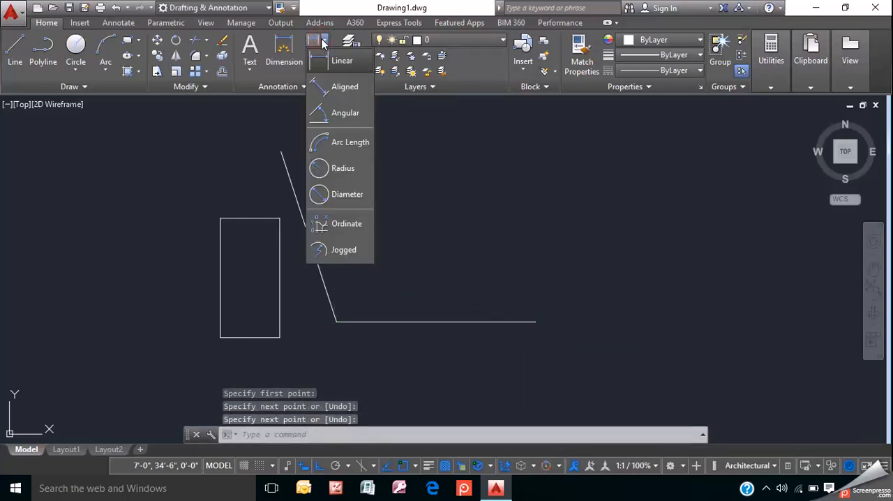
click(334, 116)
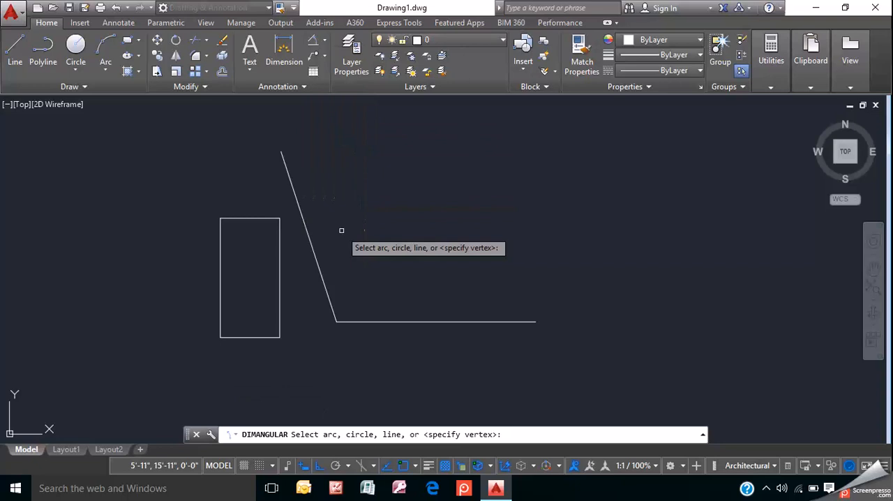
click(318, 269)
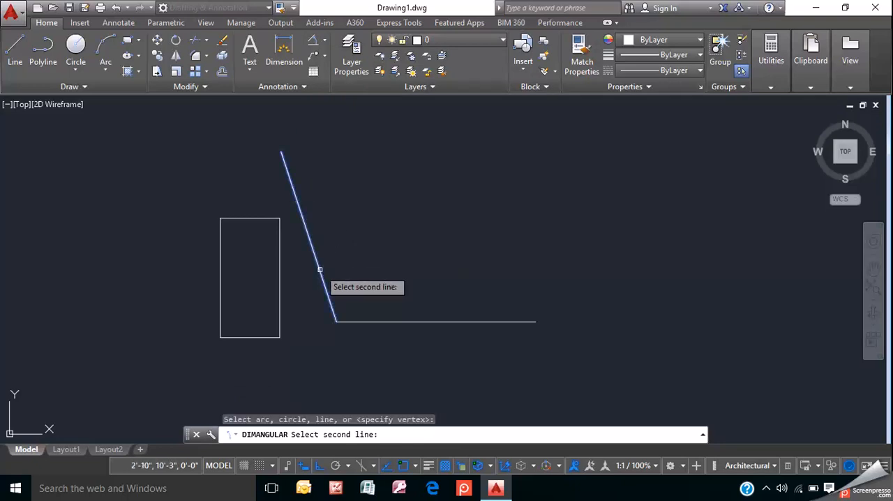
click(362, 321)
click(418, 227)
scroll(373, 173, up, 4)
scroll(403, 164, down, 4)
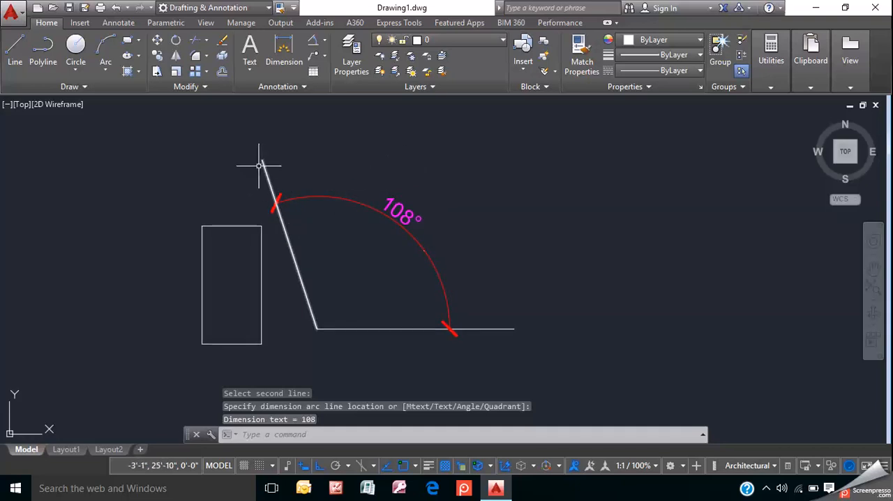
- Add an aligned dimension to the slanted line, placing the dimension line on the side facing the rectangle
click(324, 40)
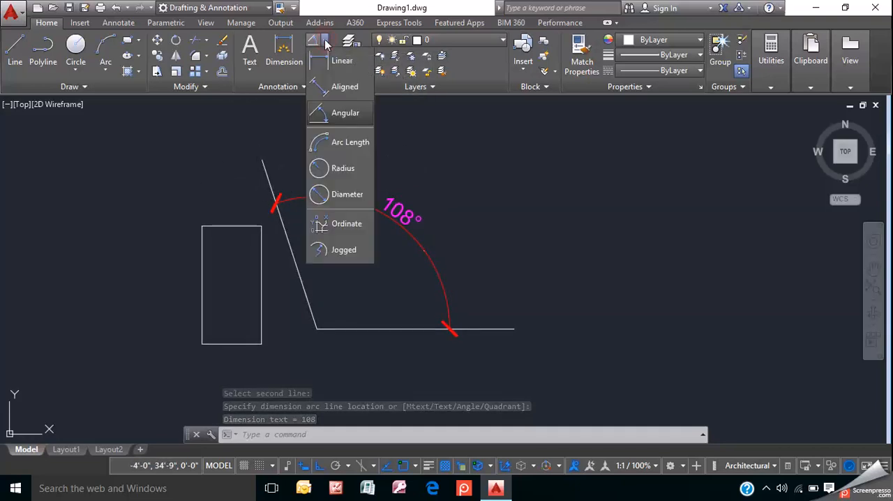
click(325, 86)
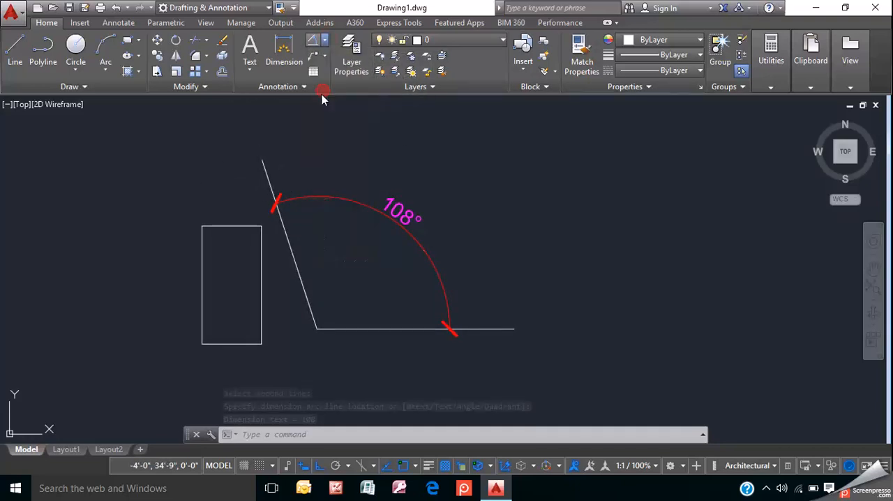
click(265, 169)
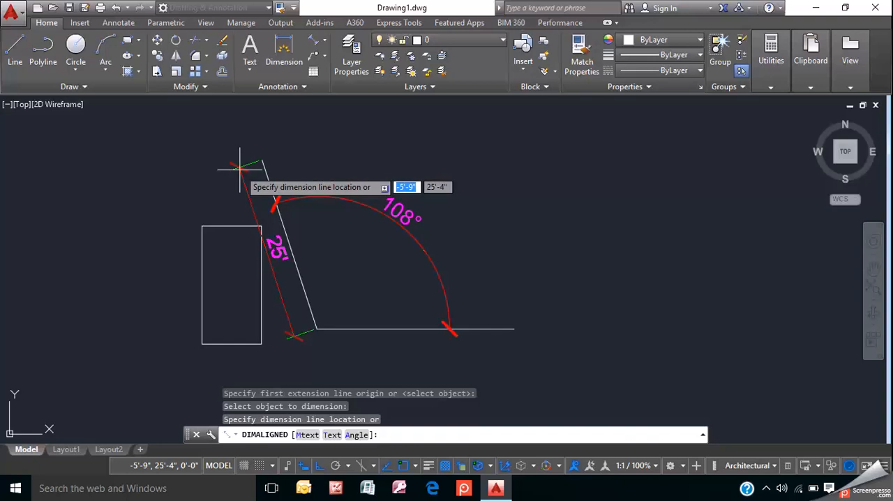
click(240, 168)
scroll(299, 245, up, 5)
scroll(300, 279, down, 5)
scroll(275, 259, up, 5)
scroll(275, 259, down, 10)
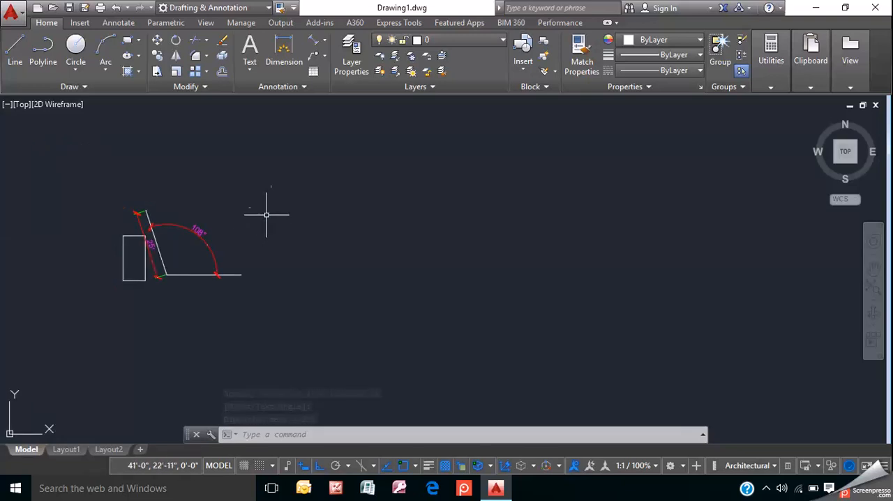
right_click(272, 210)
click(273, 165)
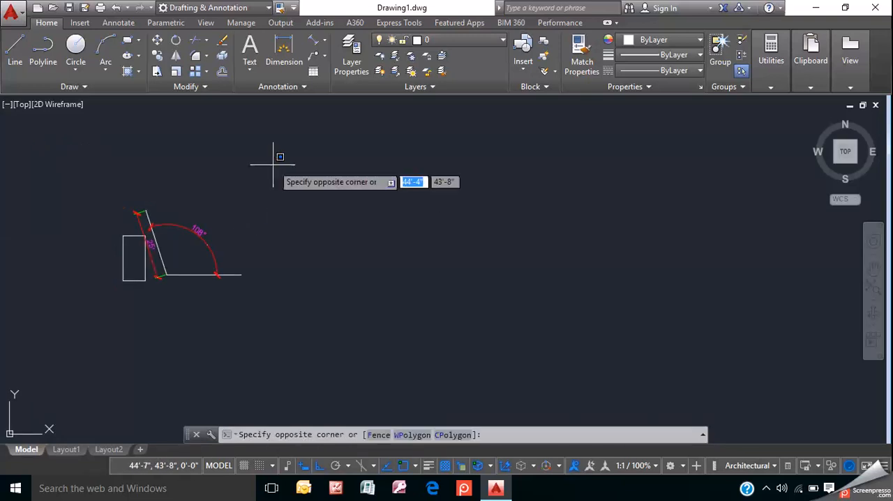
click(280, 187)
scroll(259, 191, down, 2)
mouse_move(270, 205)
middle_down()
mouse_move(315, 235)
mouse_move(277, 238)
middle_up()
scroll(271, 255, up, 4)
scroll(272, 252, down, 2)
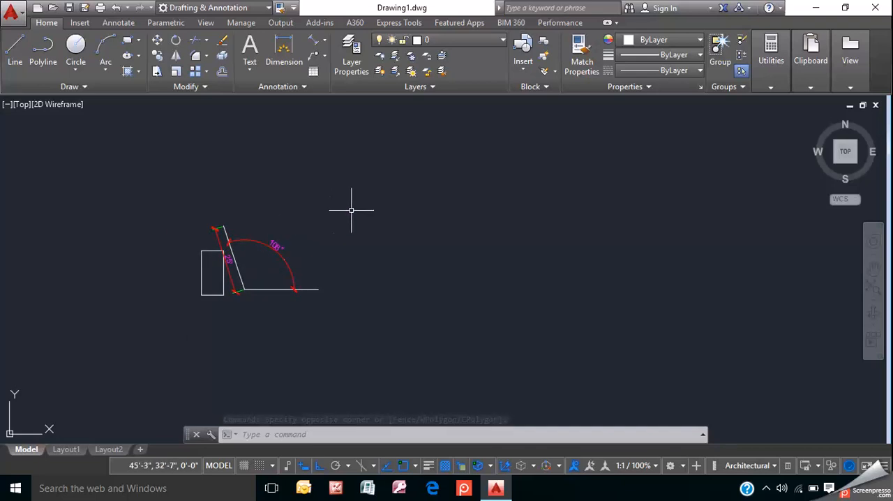
- Erase the rectangle, the angled lines and both dimensions together using a selection window around them
text(e)
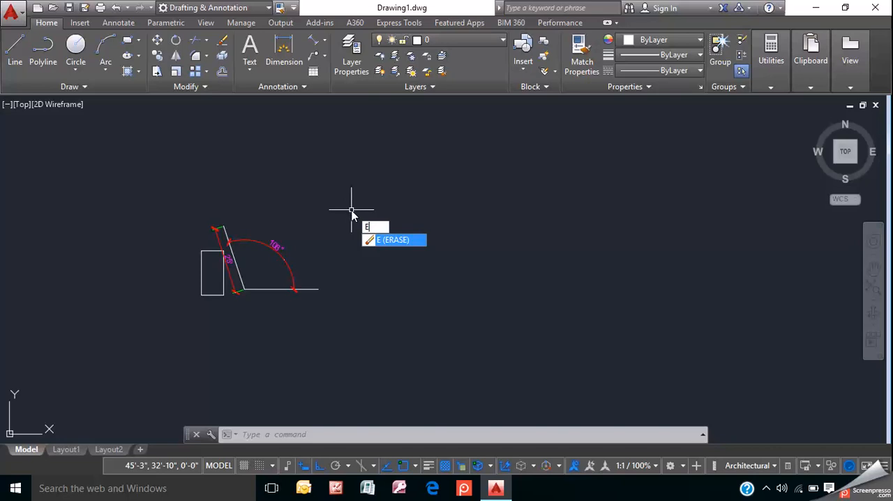
click(394, 241)
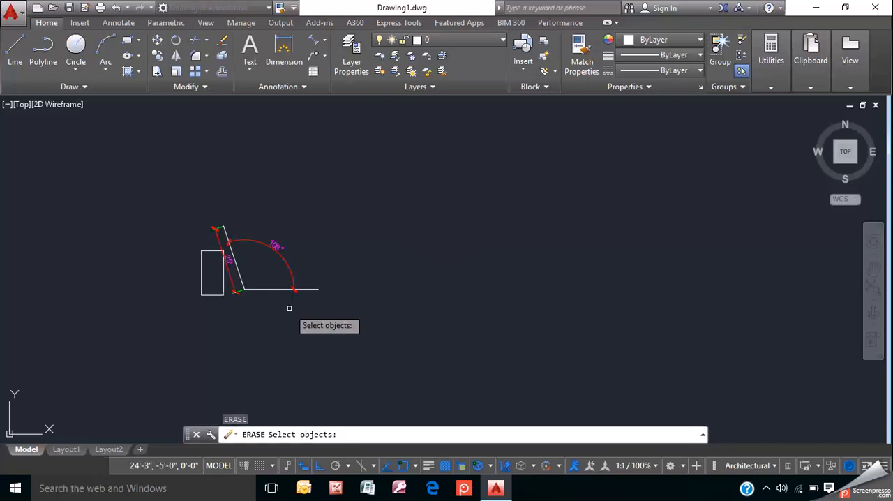
click(155, 186)
click(376, 359)
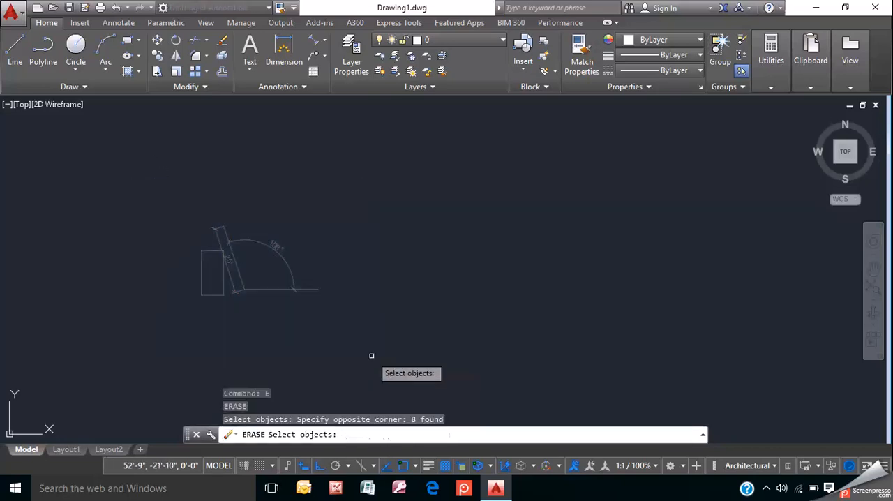
key(Return)
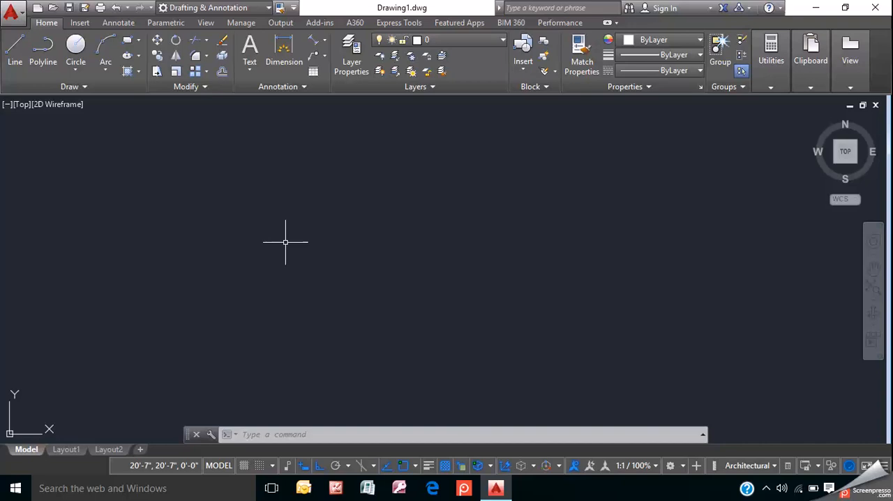
- Restore the erased lines and dimensions with the OOPS command
text(oop)
key(Down)
key(Return)
scroll(229, 260, up, 6)
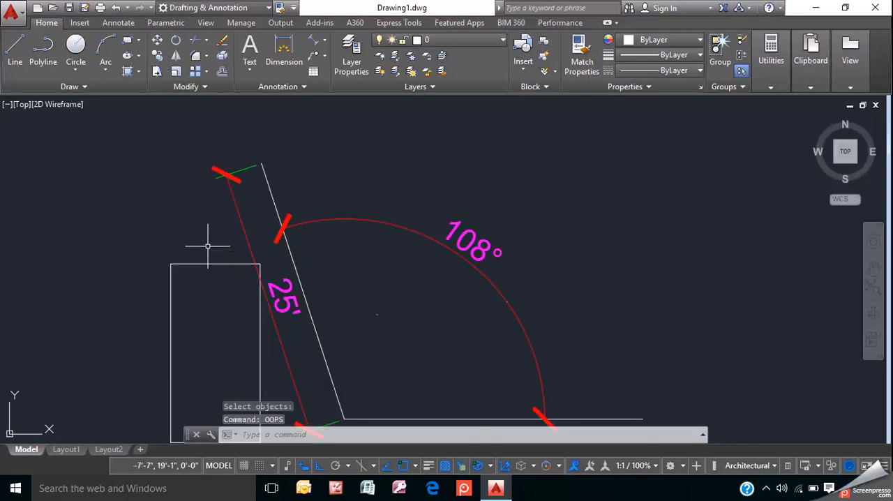
scroll(205, 243, down, 5)
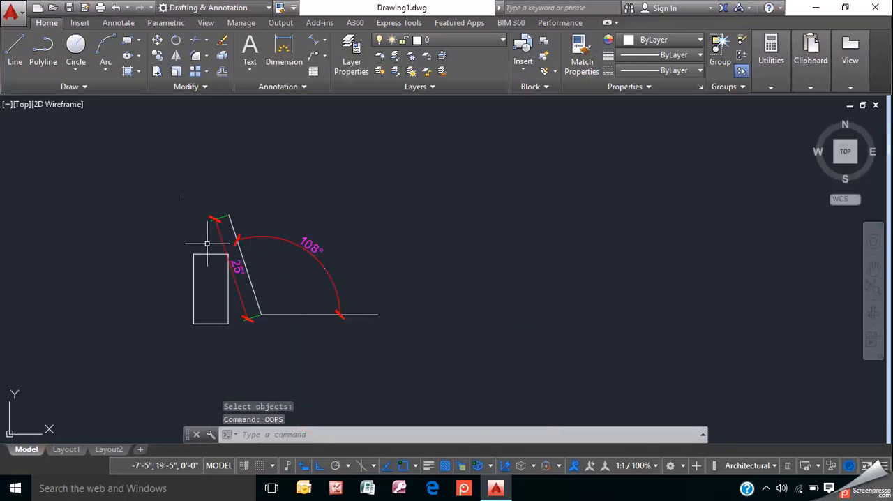